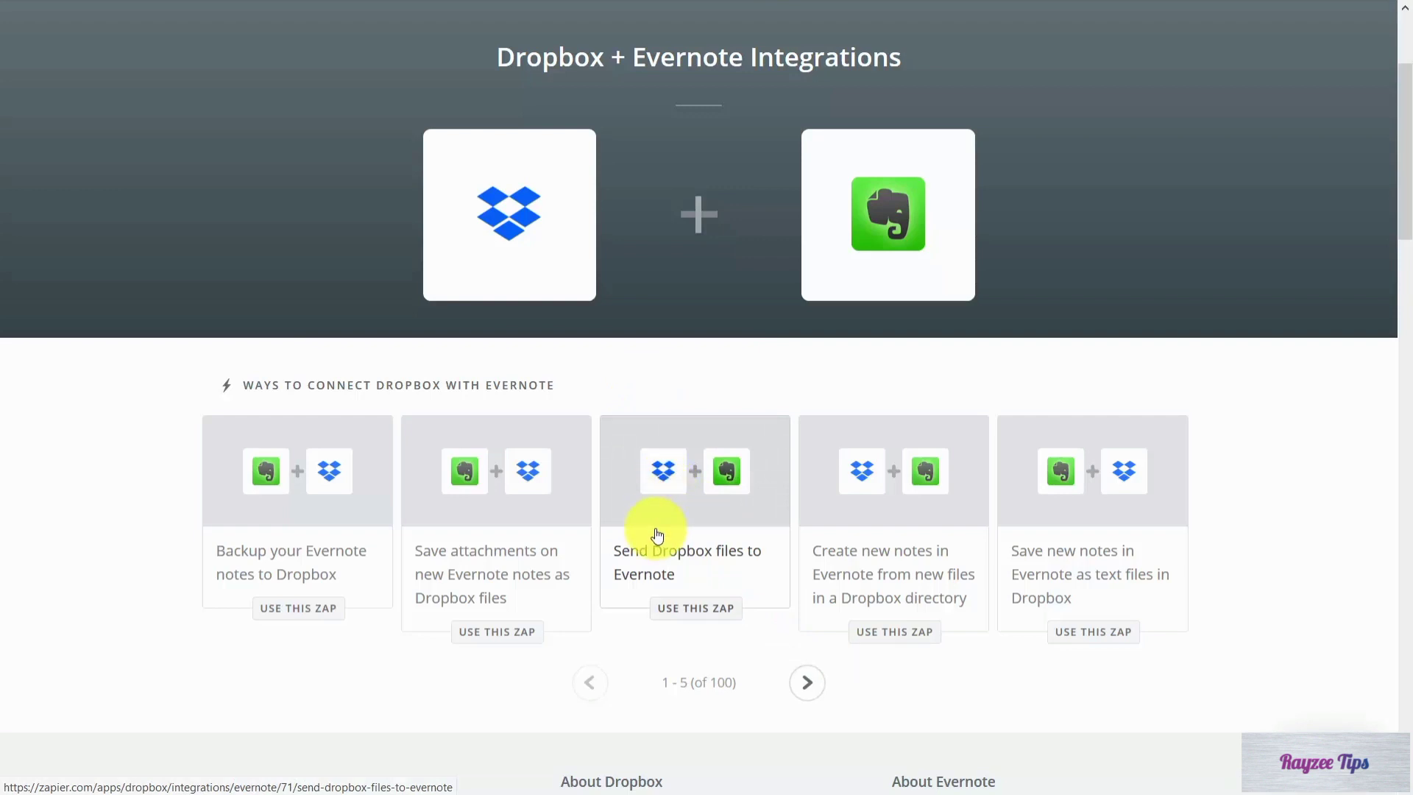
# - Create a Zap from the "Send Dropbox files to Evernote" template with New File in Folder as its Dropbox trigger
pyautogui.click(668, 480)
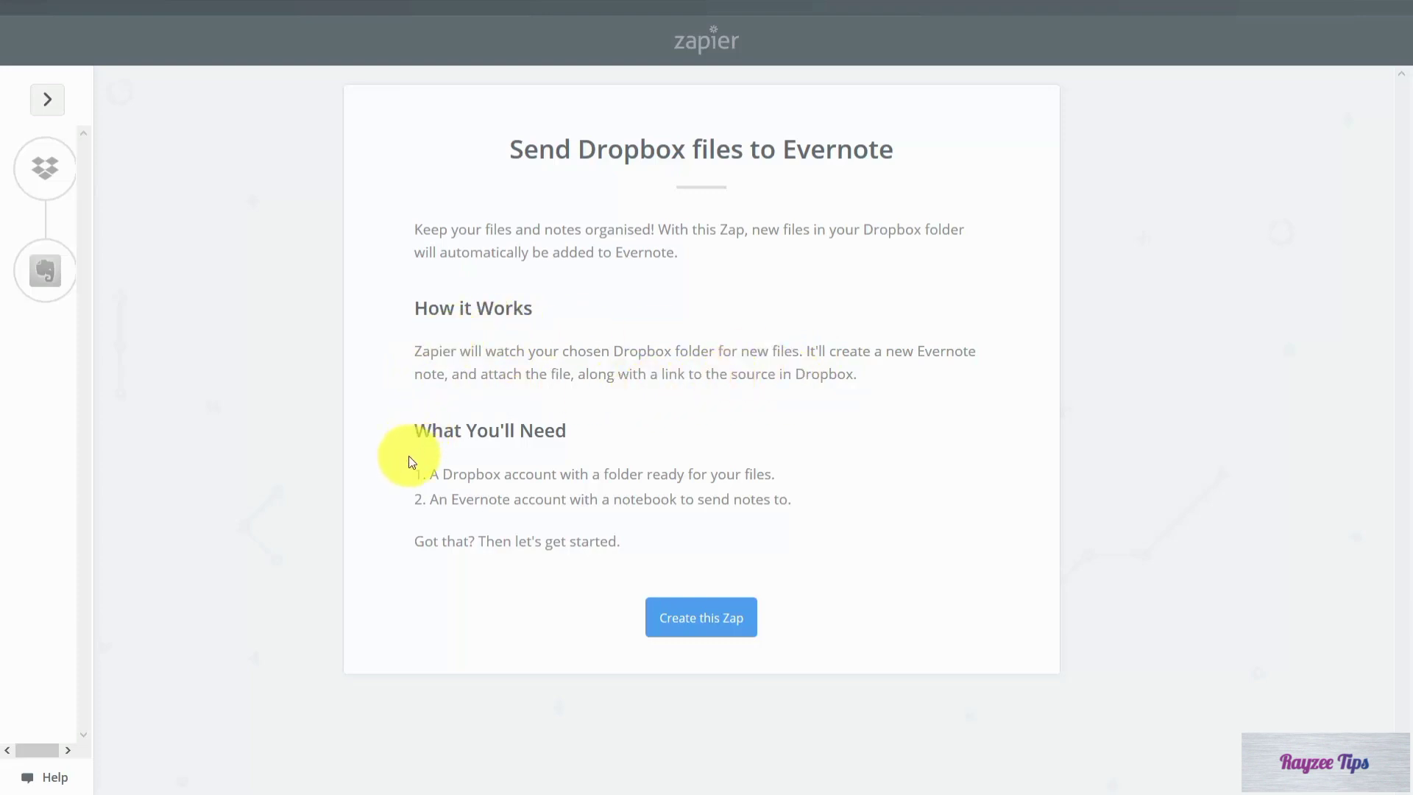
pyautogui.click(688, 622)
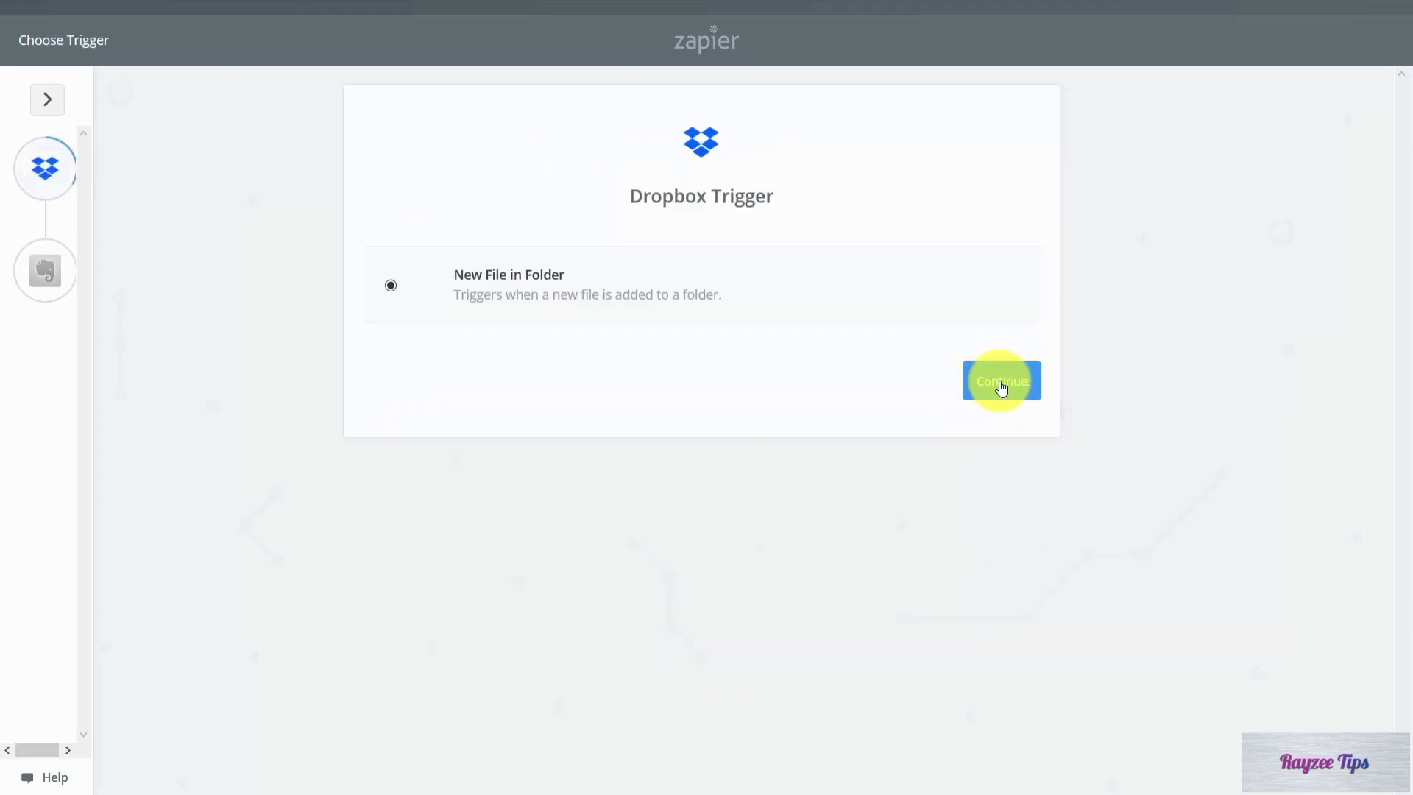
pyautogui.click(1004, 382)
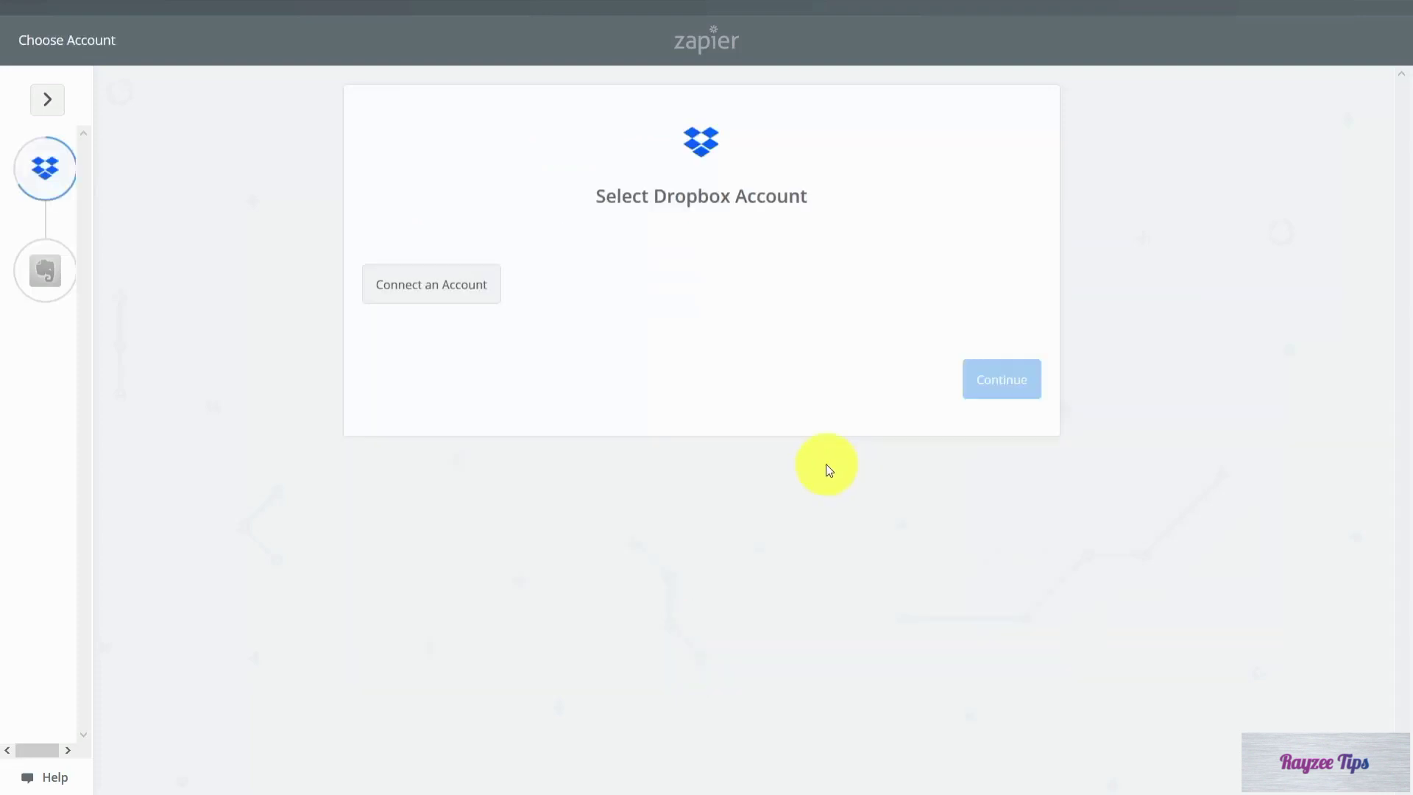
# - Connect the Dropbox account with Zapier access allowed, then test it and save it for the trigger
pyautogui.click(471, 307)
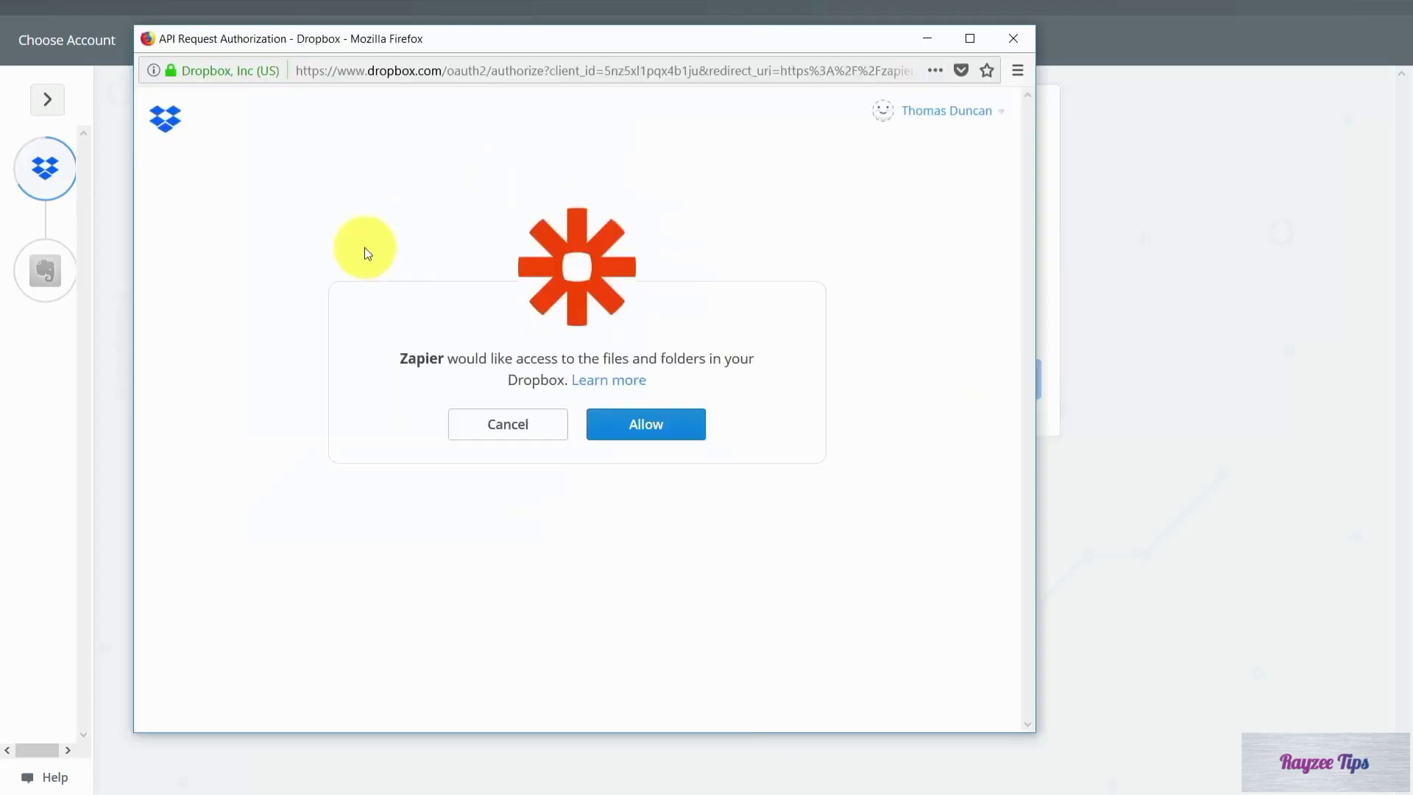
pyautogui.click(640, 427)
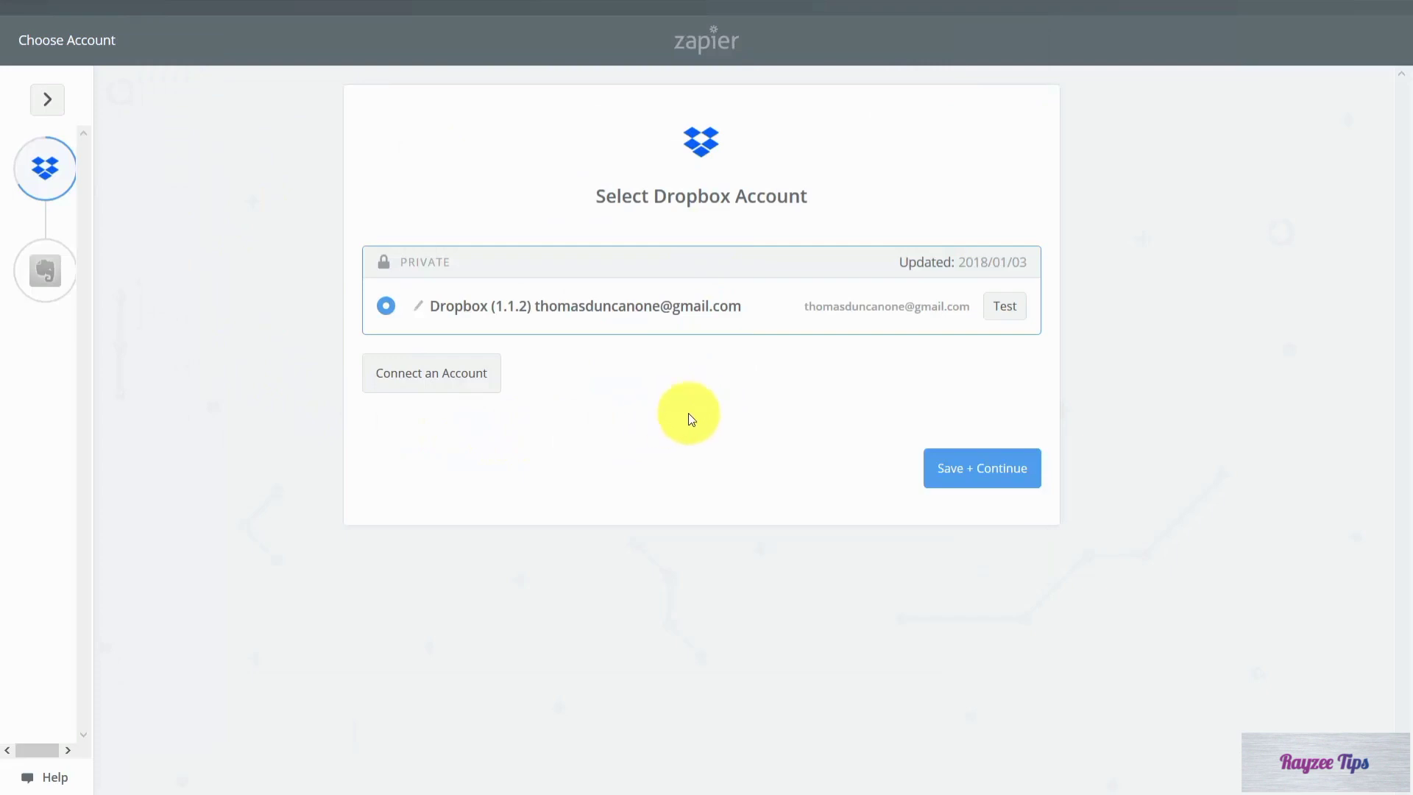
pyautogui.click(1003, 309)
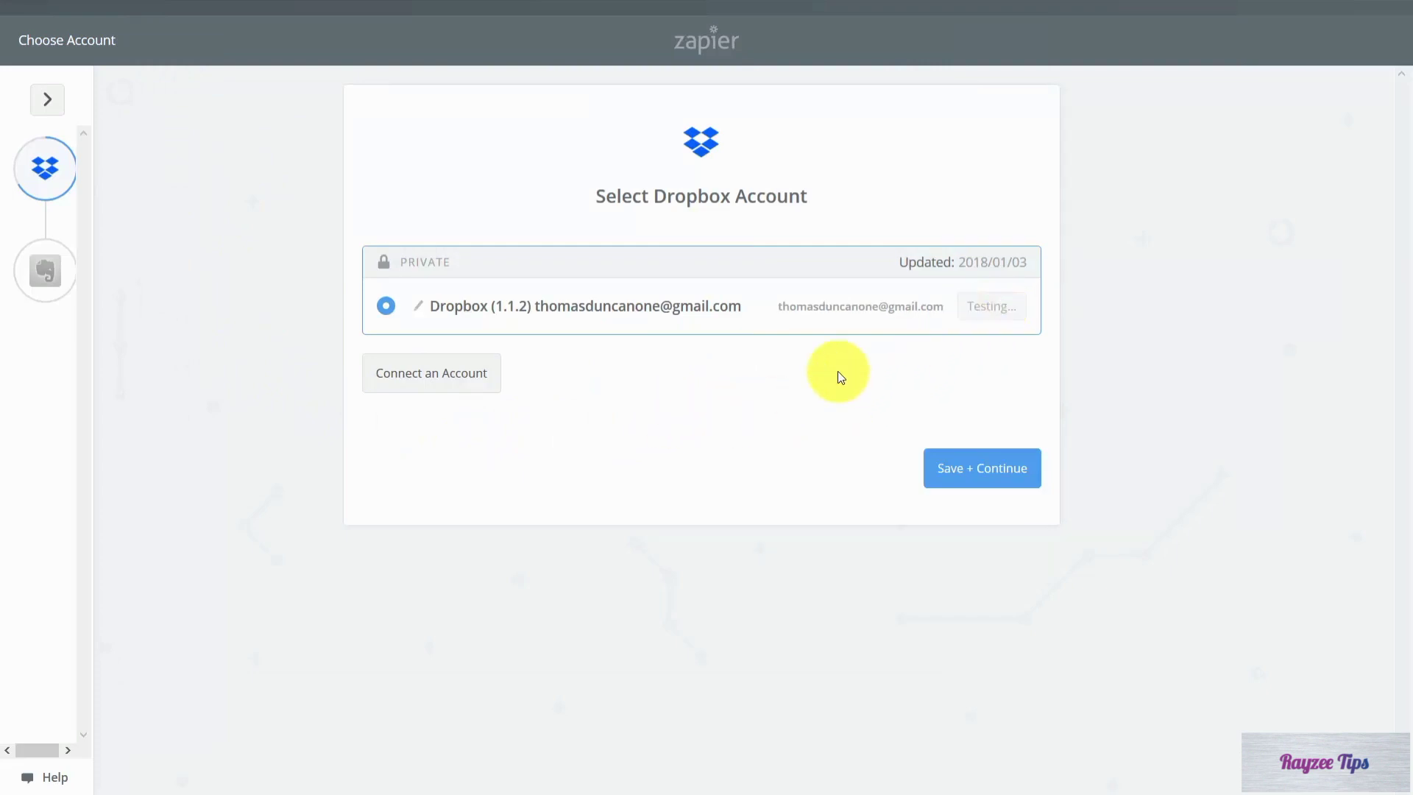
pyautogui.click(978, 471)
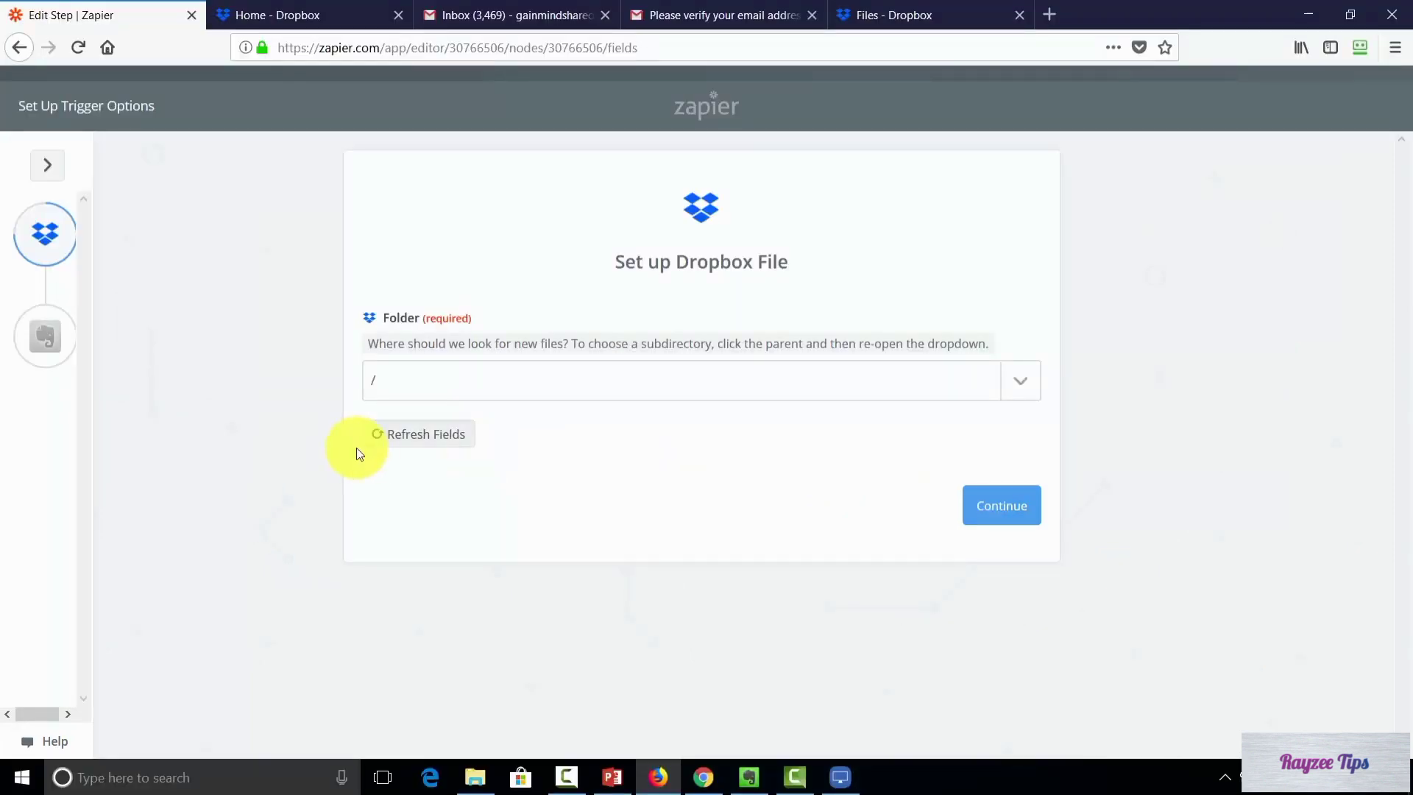
# - Set the Dropbox trigger's watched folder to /Creating Content With Evernote and continue to its test
pyautogui.click(1024, 383)
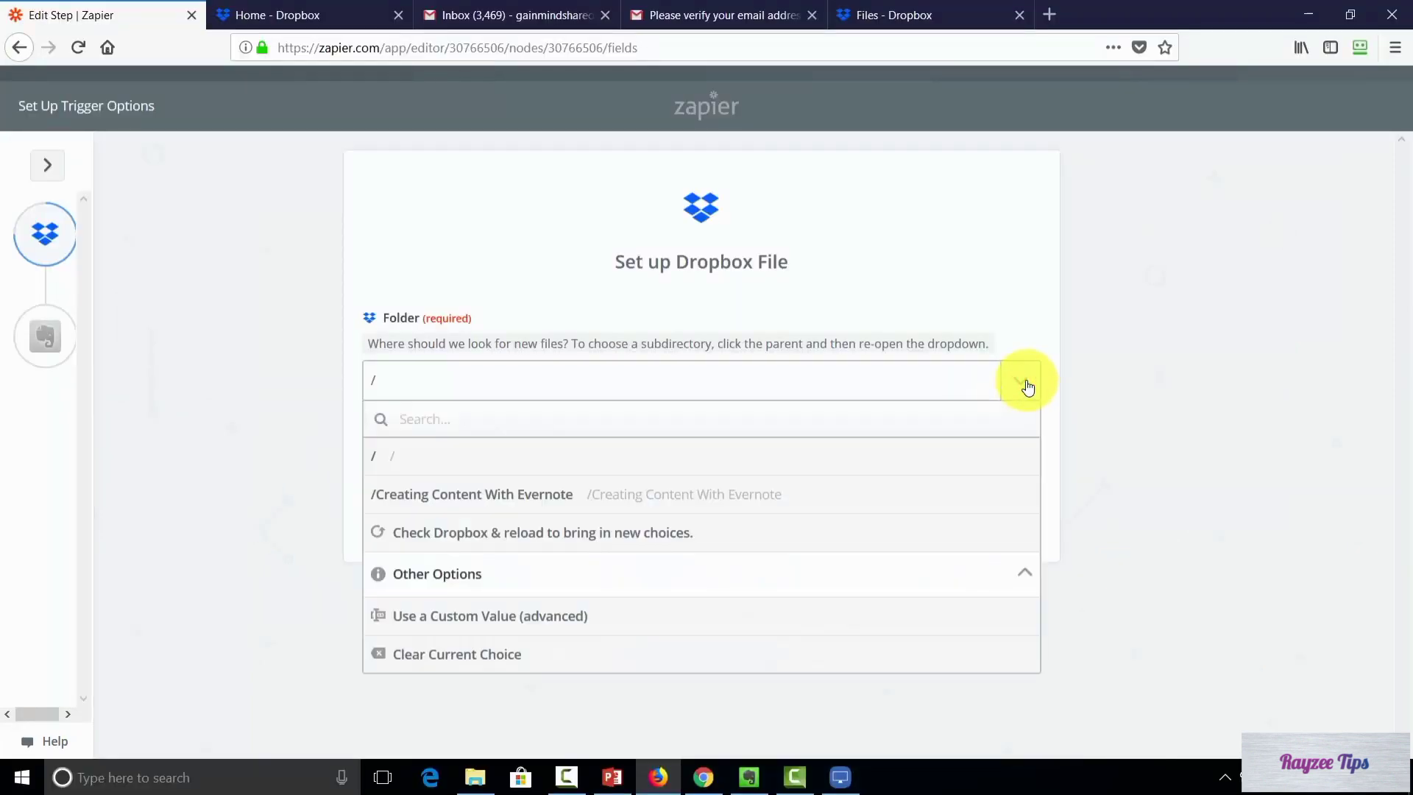
pyautogui.click(490, 497)
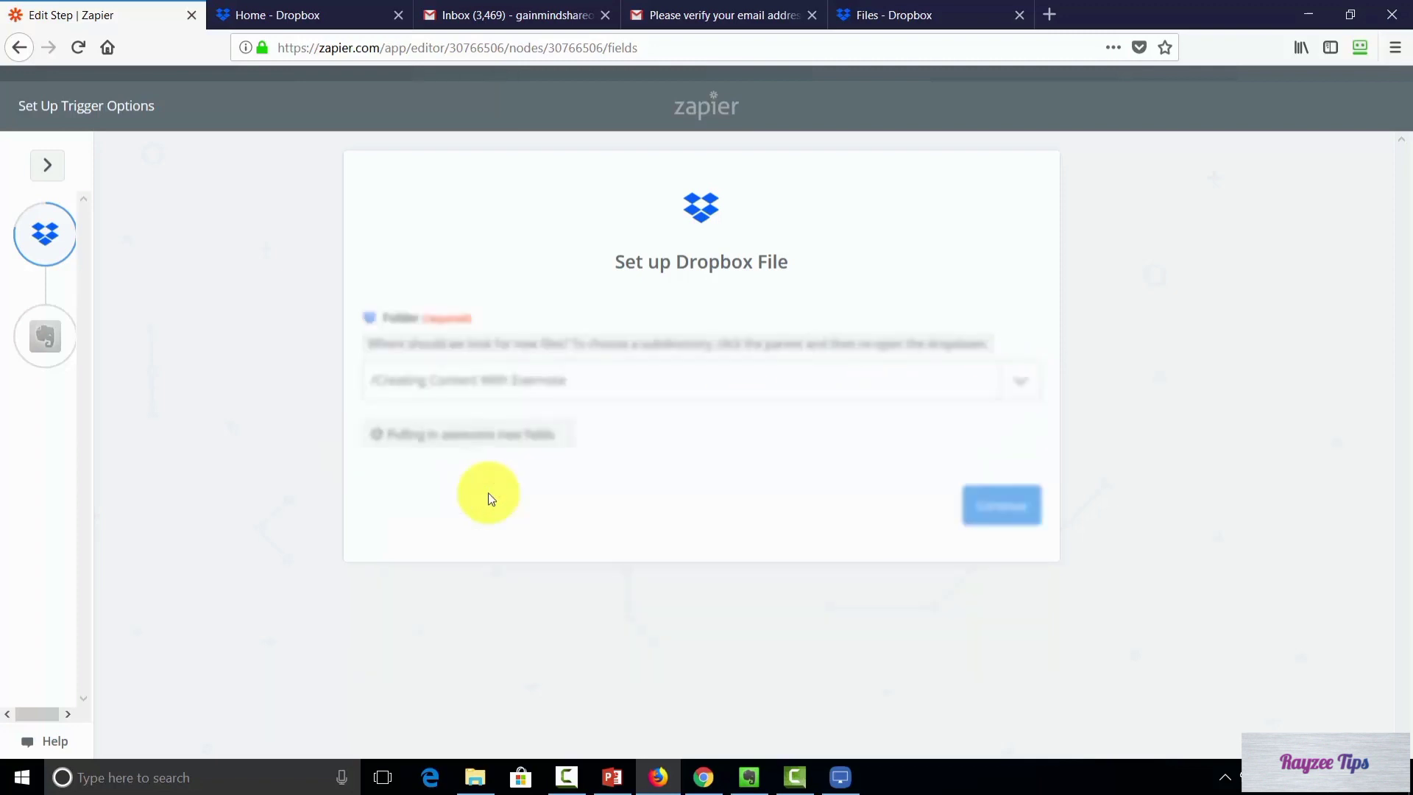
pyautogui.click(998, 506)
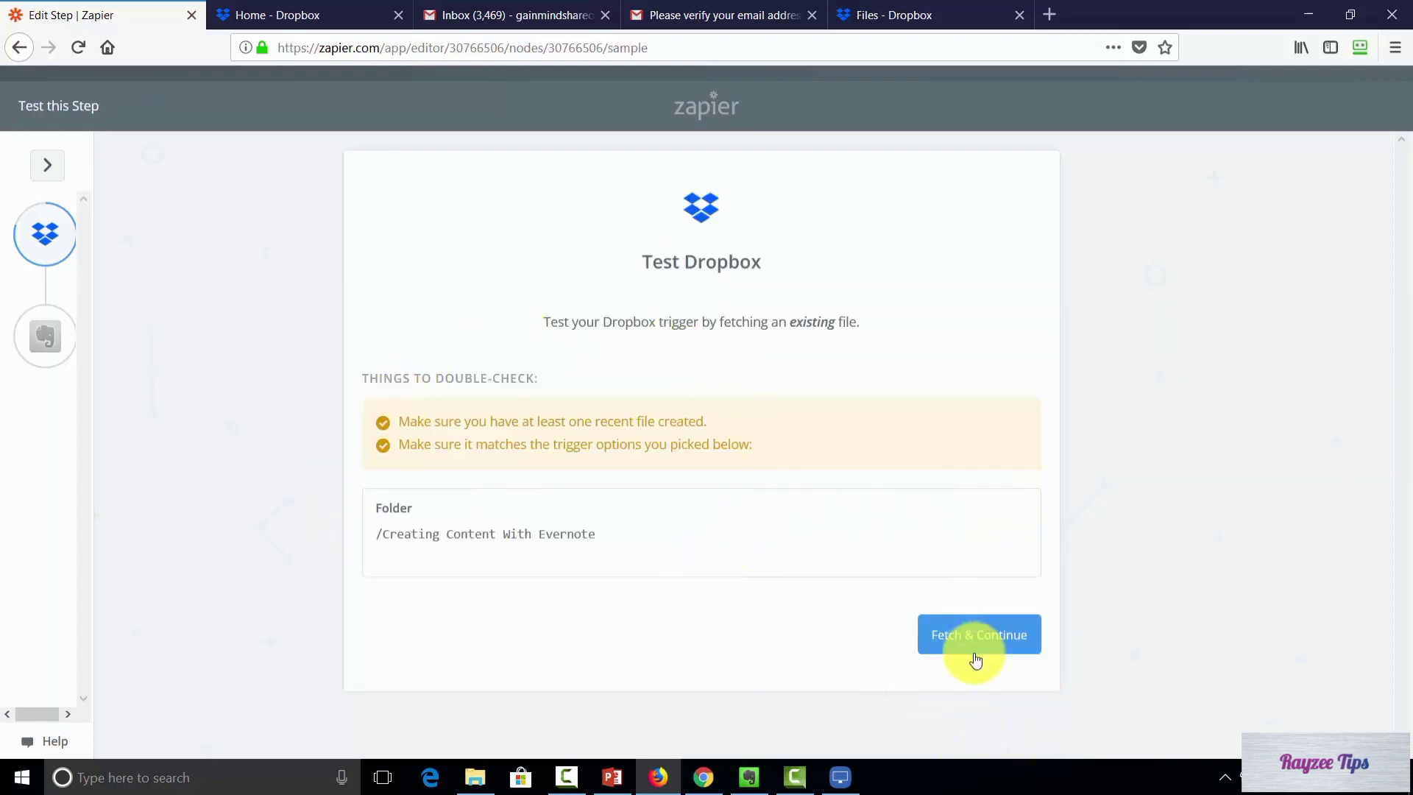
# - Test the Dropbox trigger by fetching an existing file from the chosen folder, and continue to the Evernote action
pyautogui.click(960, 637)
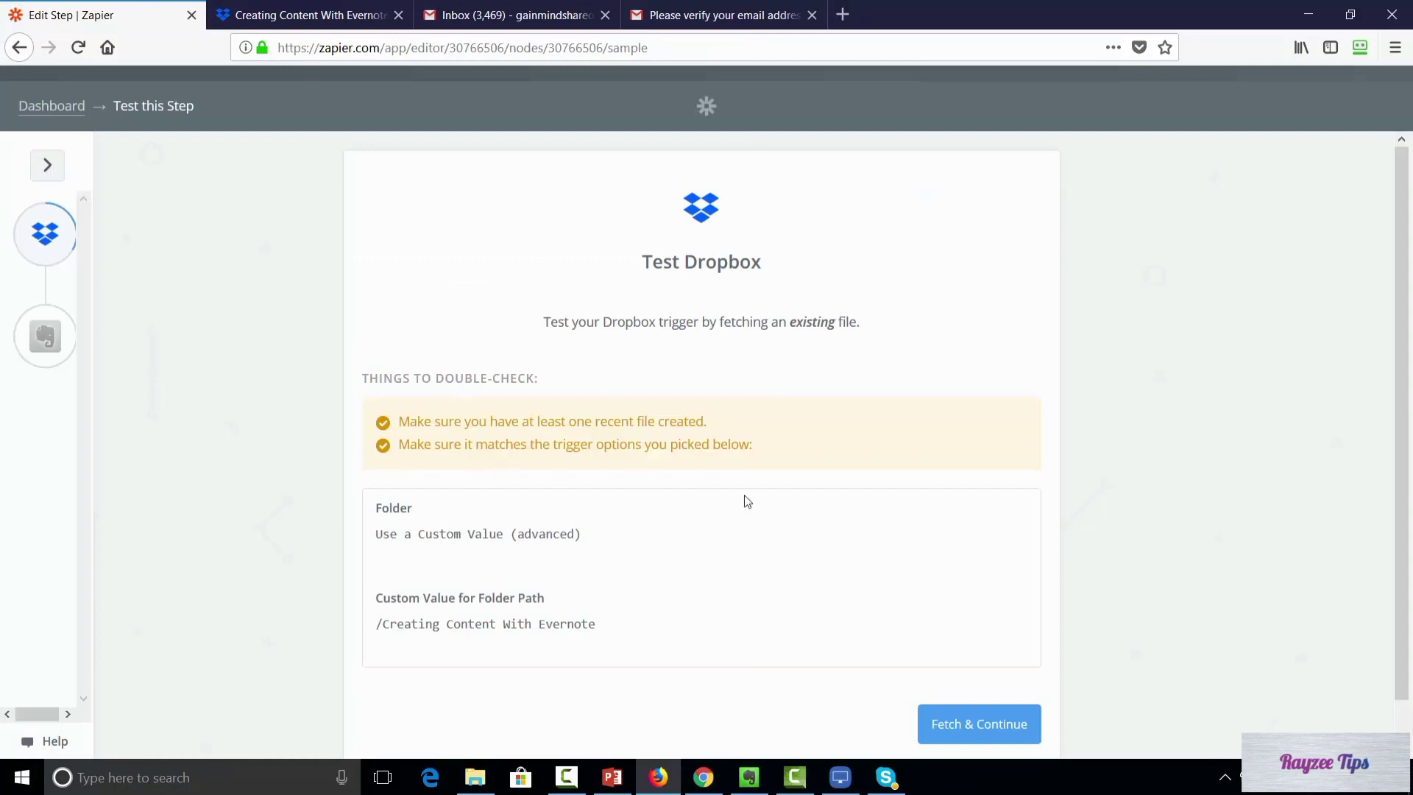
pyautogui.click(948, 727)
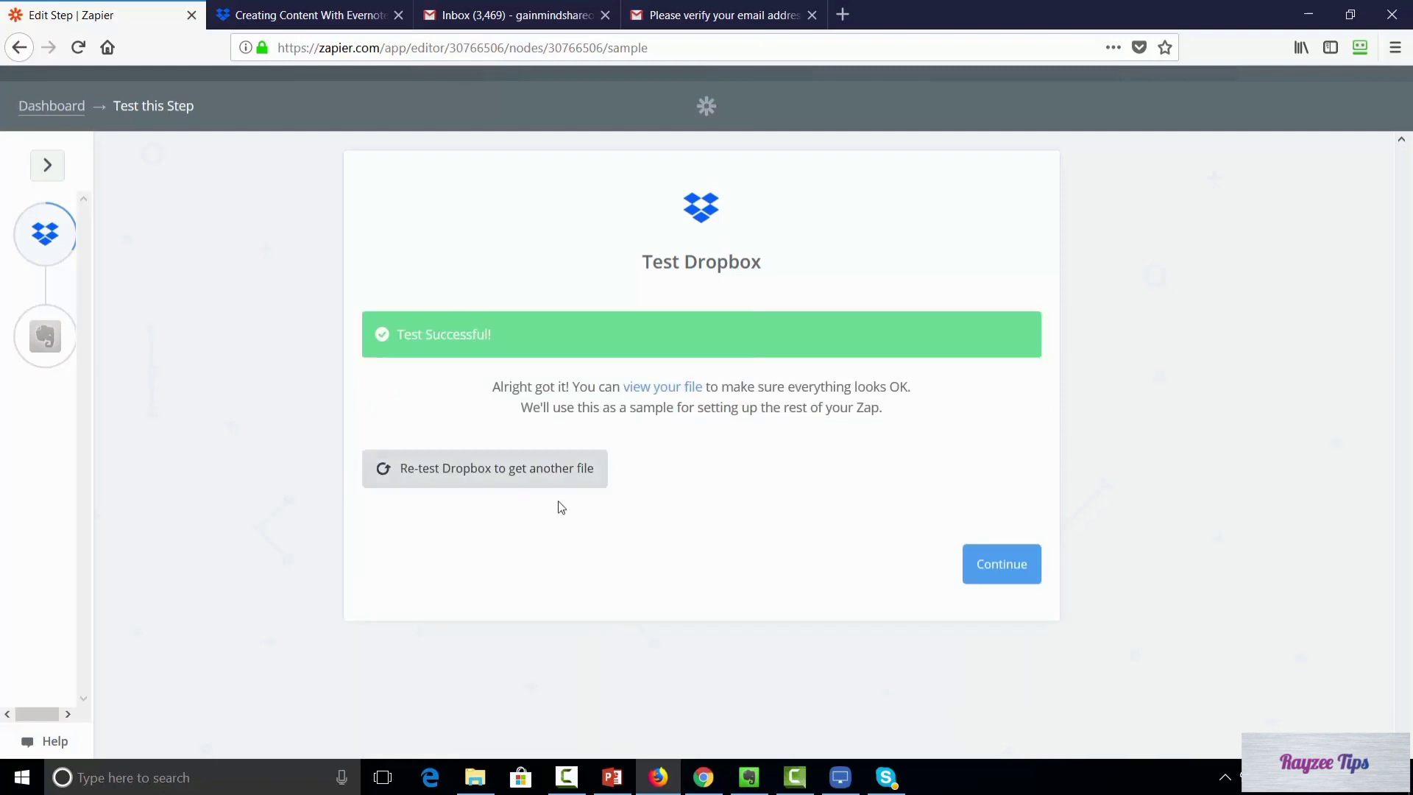
pyautogui.click(990, 571)
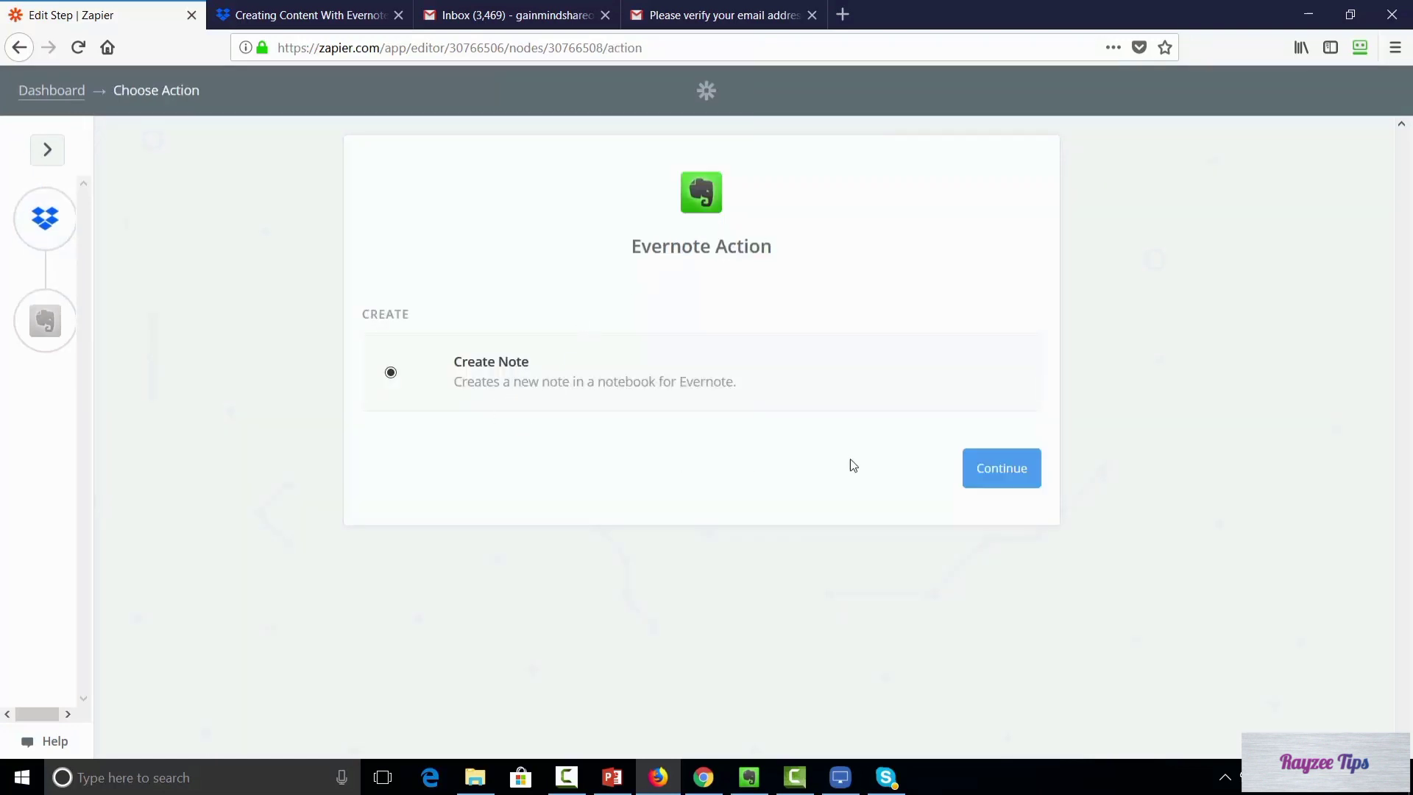
# - Accept Create Note as the Evernote action, and test and save the existing Evernote account for it
pyautogui.click(985, 468)
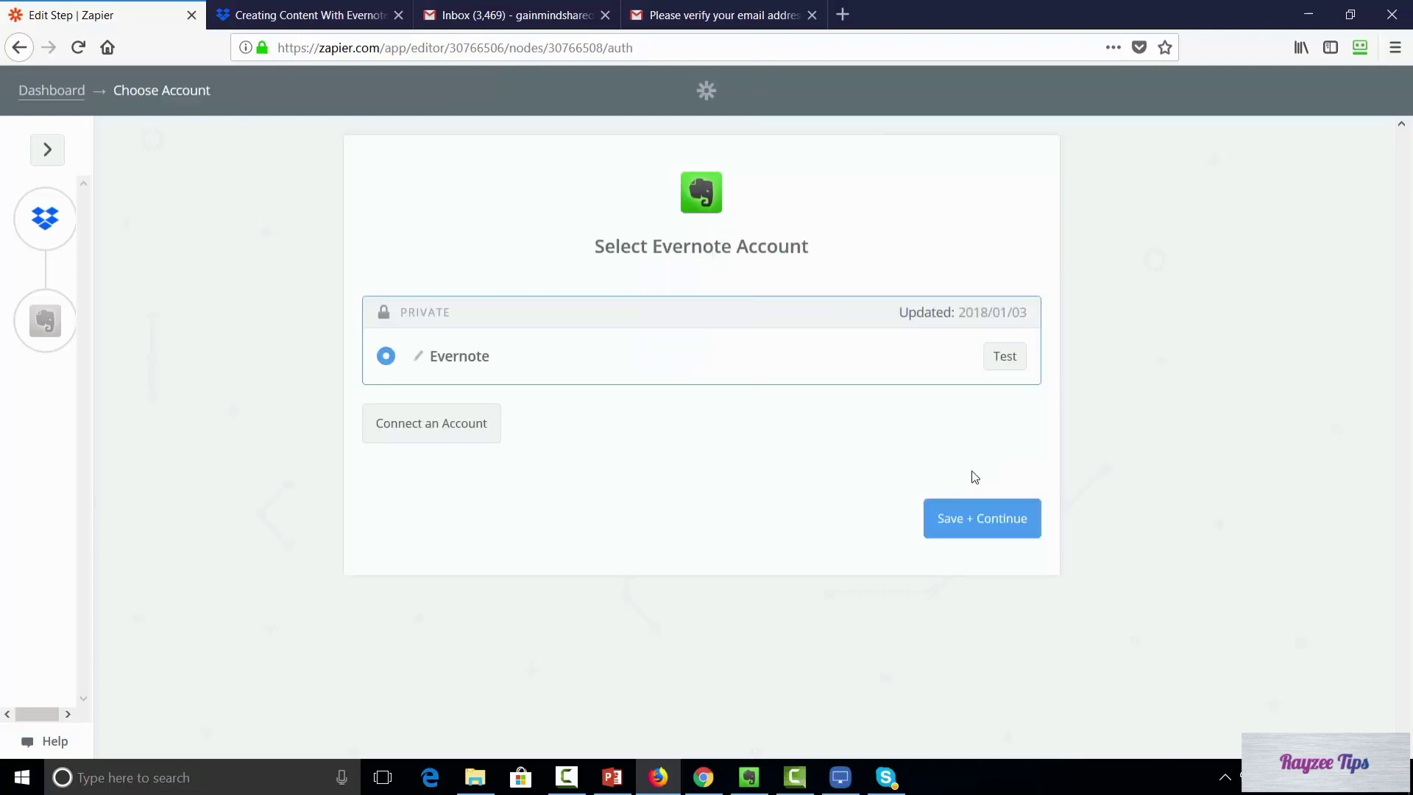
pyautogui.click(1001, 357)
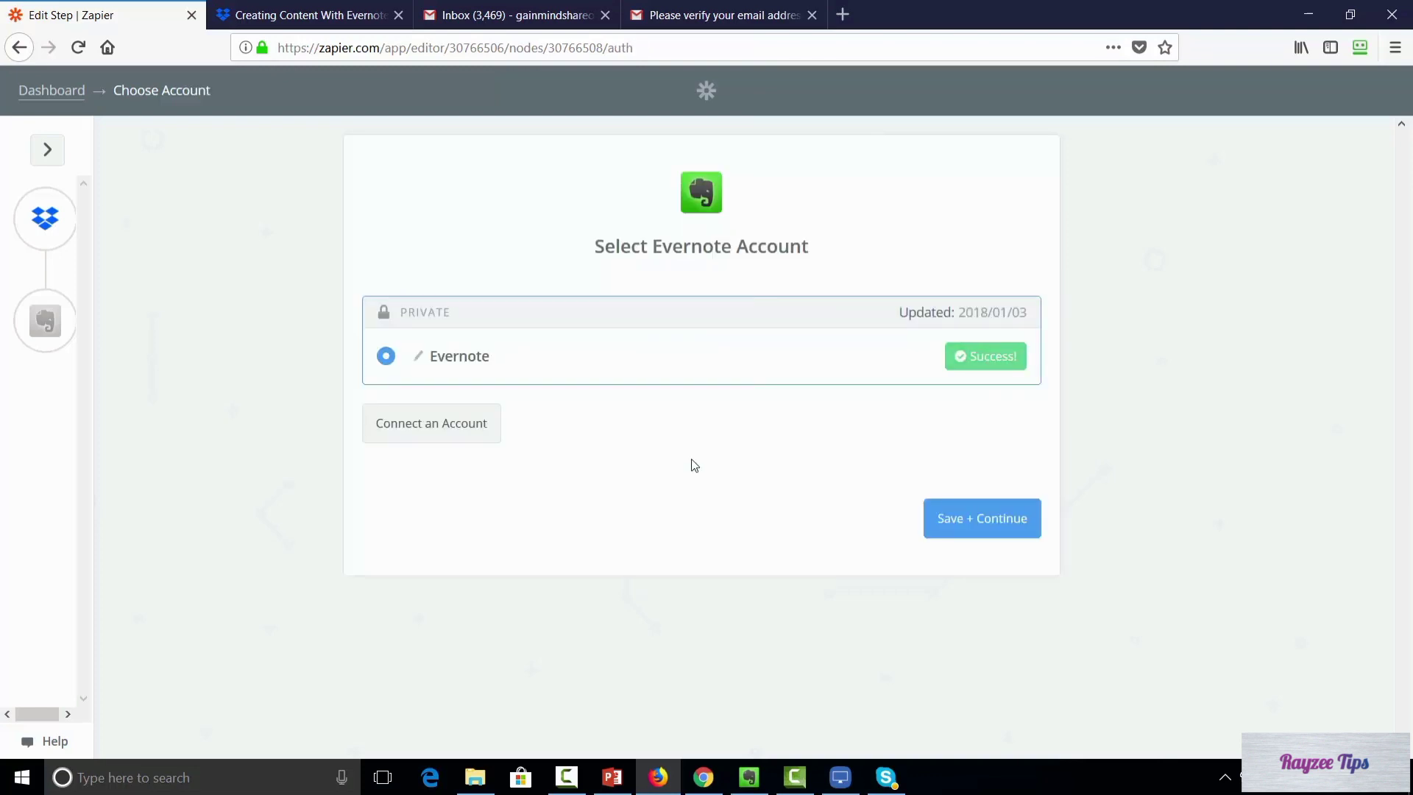
pyautogui.click(966, 520)
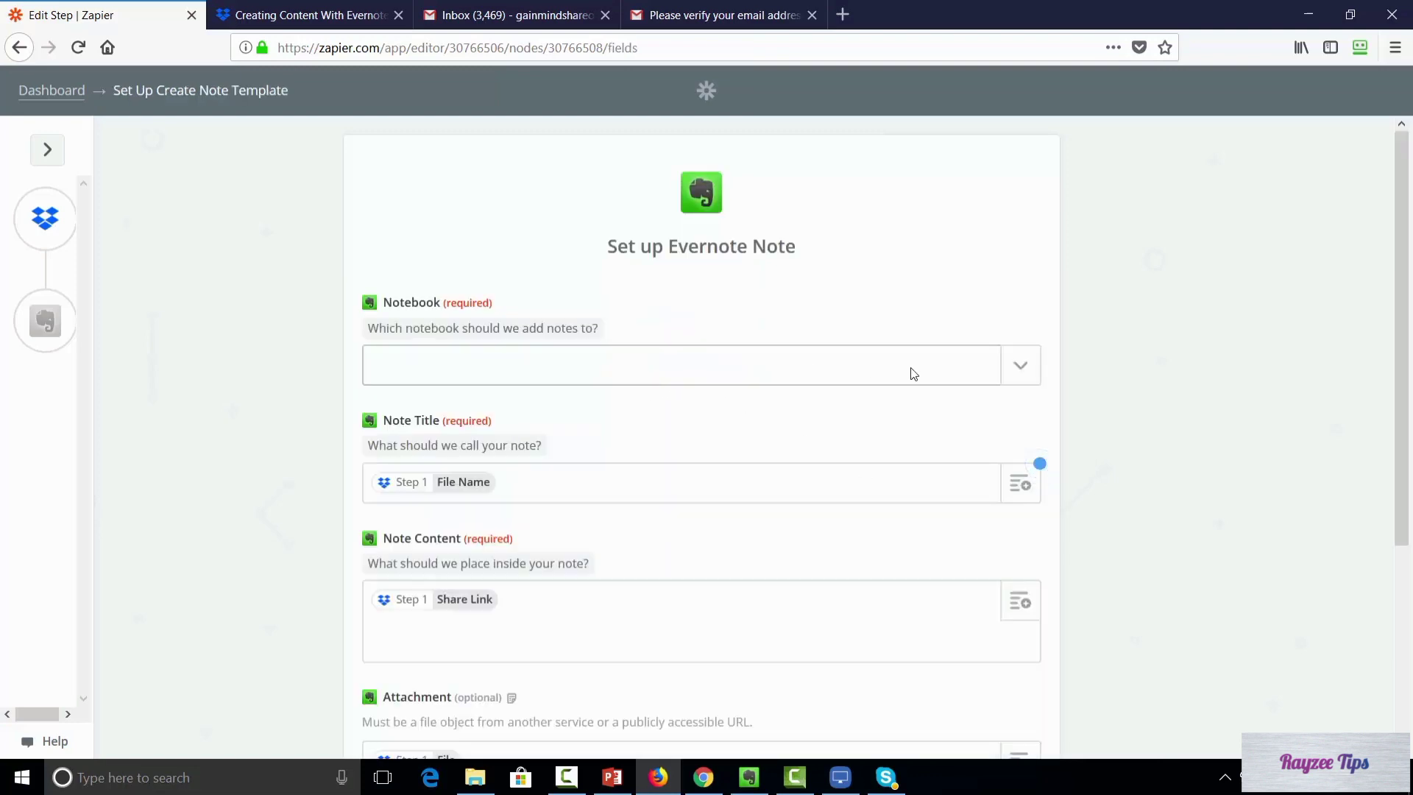
# - Set the notebook to E-Mail Content and Copy and add "Daily Updates and Links" after File Name in the note title
pyautogui.click(1019, 375)
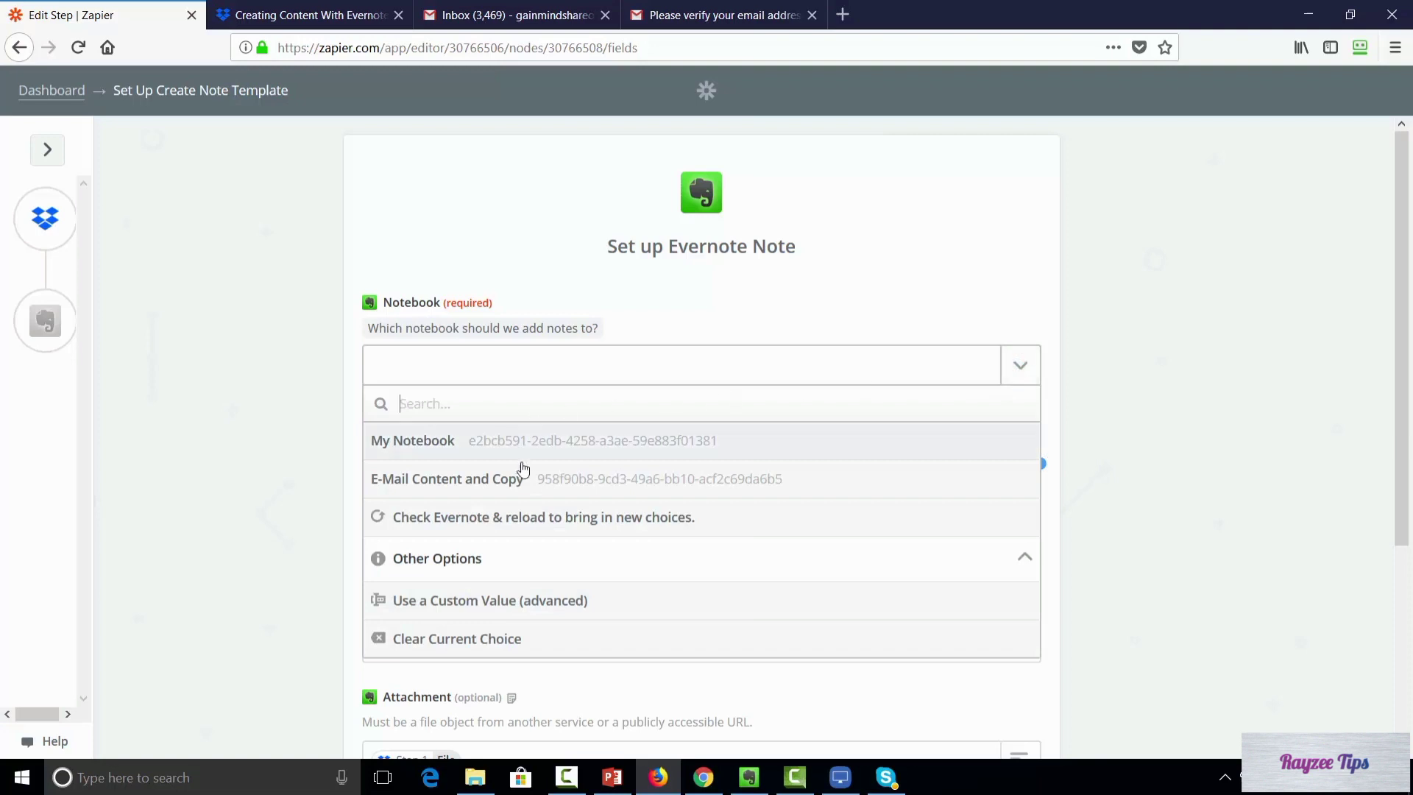
pyautogui.click(543, 480)
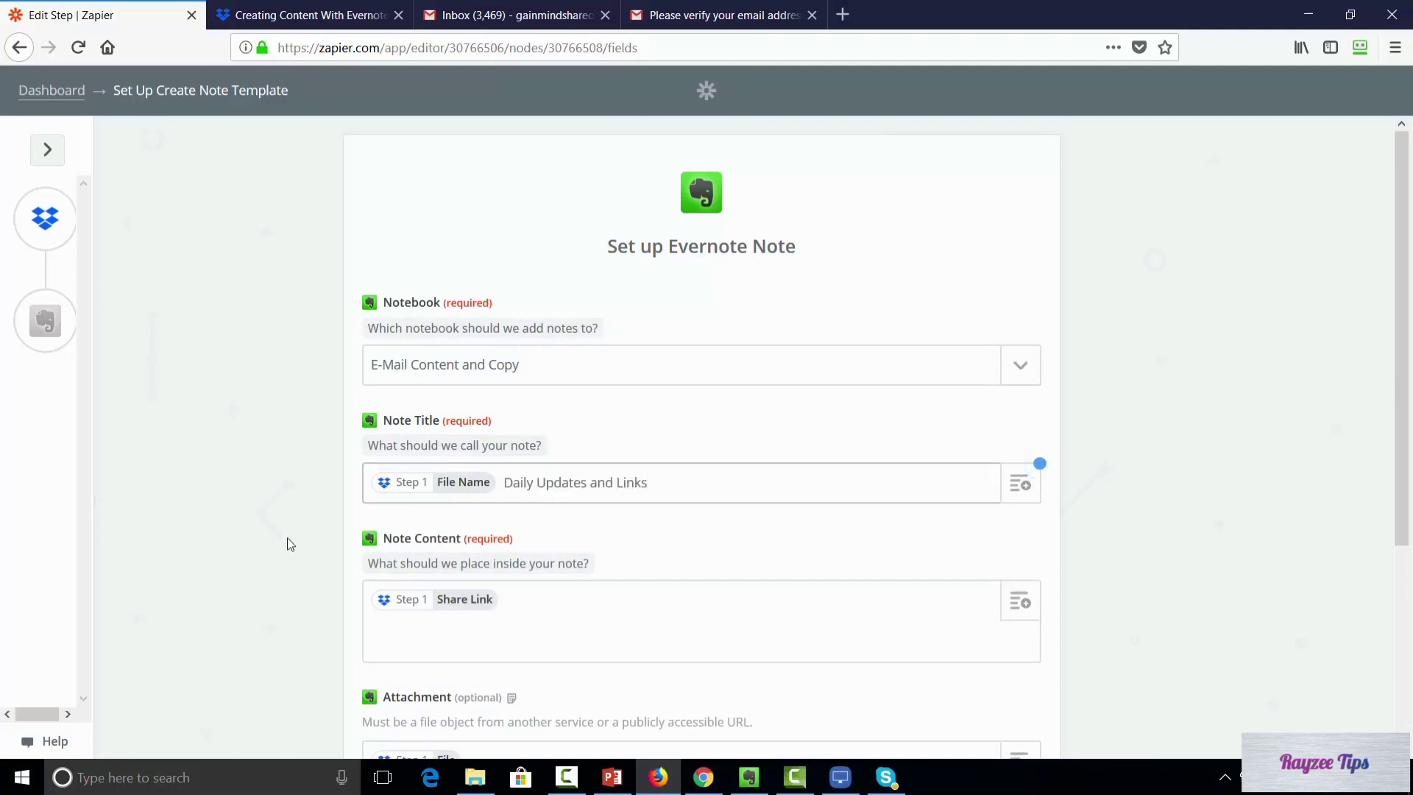
# - Add "Here are today's links shared in Dropbox." after the Share Link in the note content
pyautogui.click(564, 601)
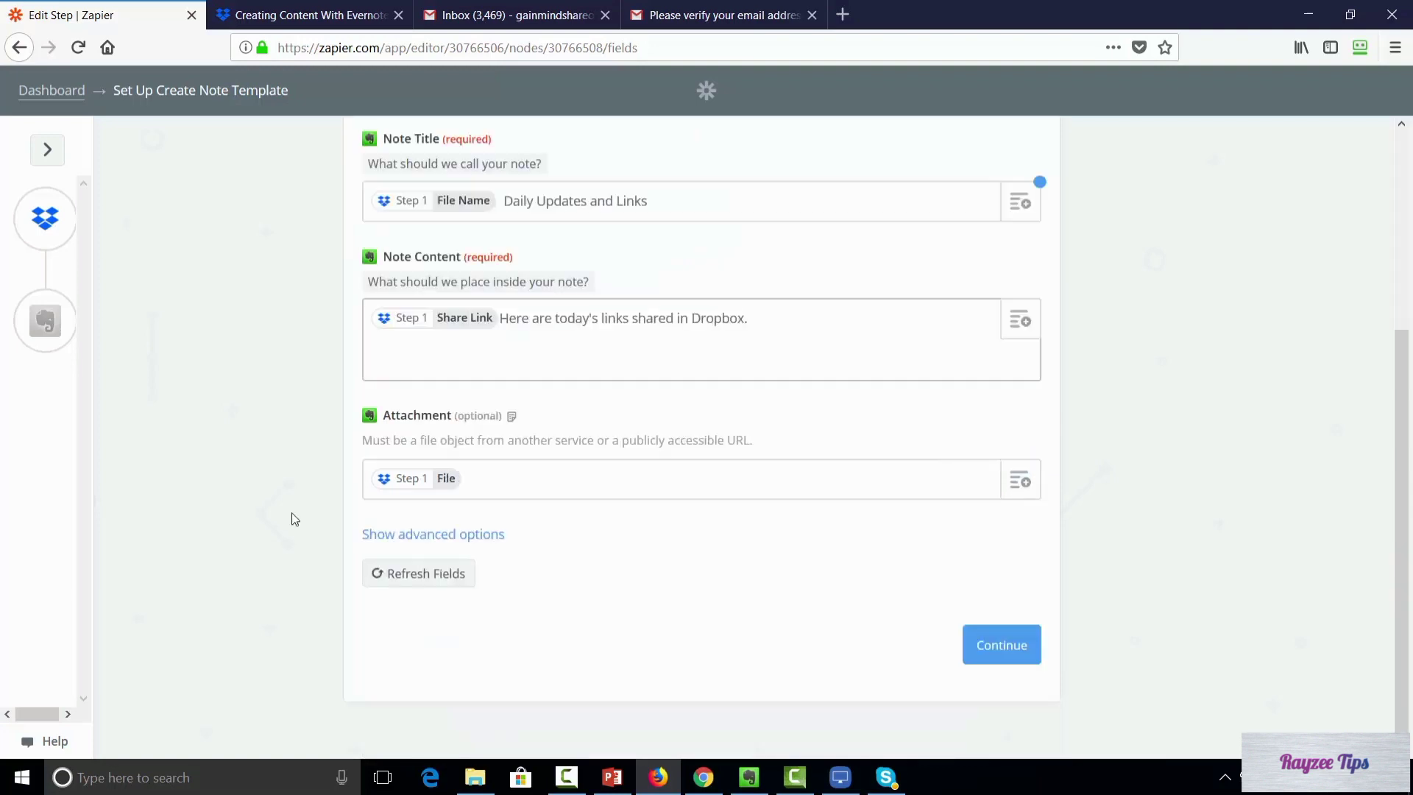
pyautogui.scroll(1, 791, 530)
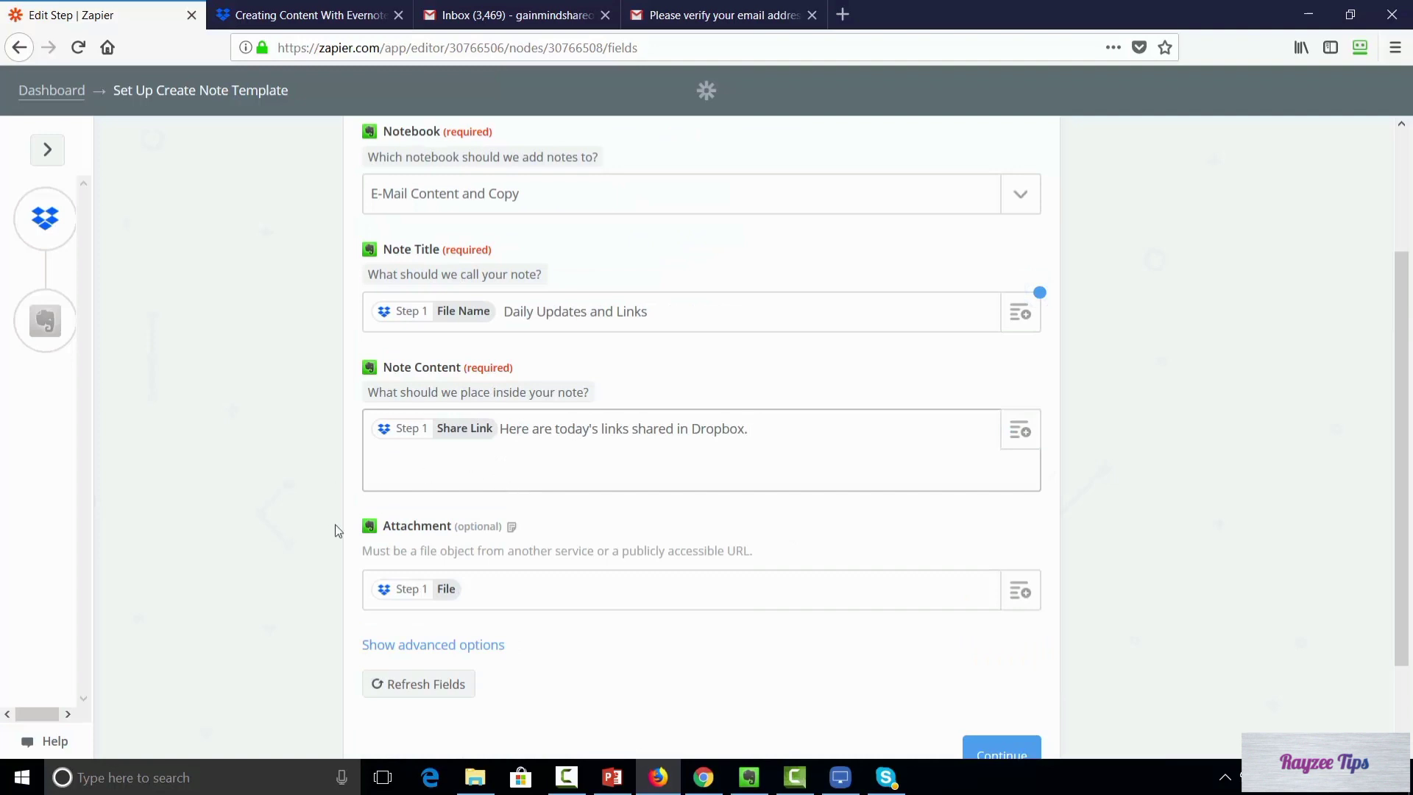
pyautogui.click(306, 508)
pyautogui.scroll(-3, 306, 508)
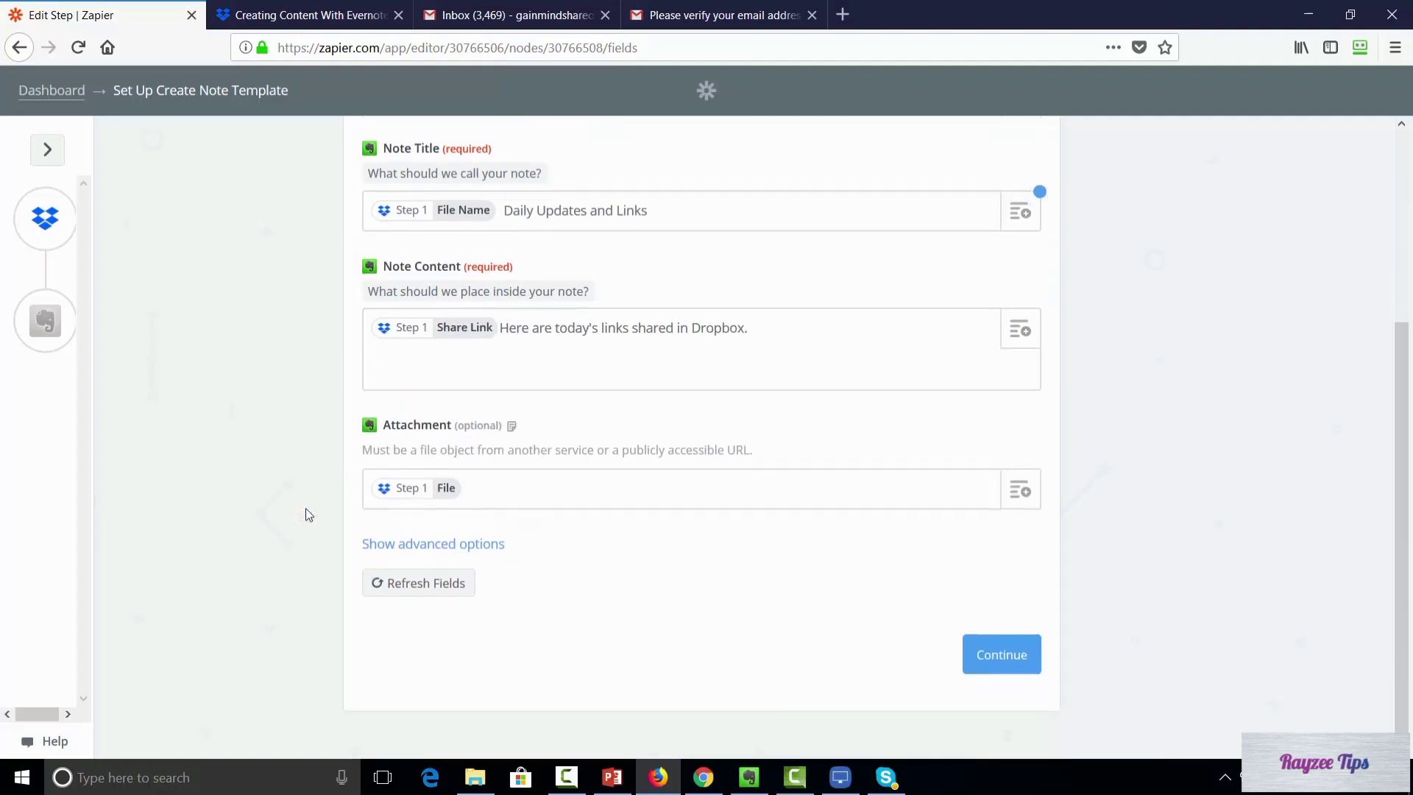
# - Show the note's advanced options, leave the tags empty and continue to the Evernote test
pyautogui.click(471, 537)
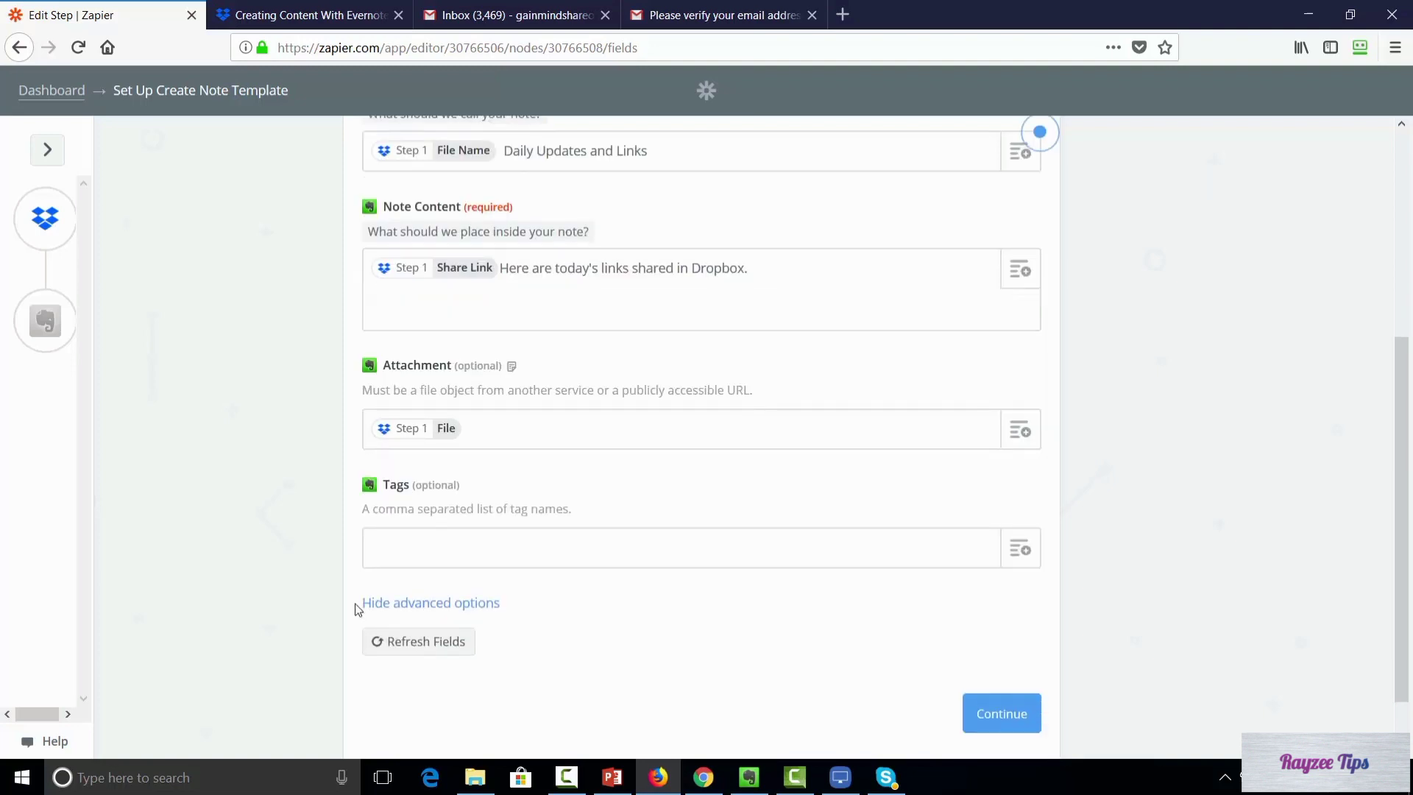
pyautogui.scroll(1, 358, 609)
pyautogui.scroll(-2, 574, 652)
pyautogui.click(981, 723)
# - Review the sample note, send it as a test to Evernote and finish the Zap setup
pyautogui.scroll(-3, 888, 571)
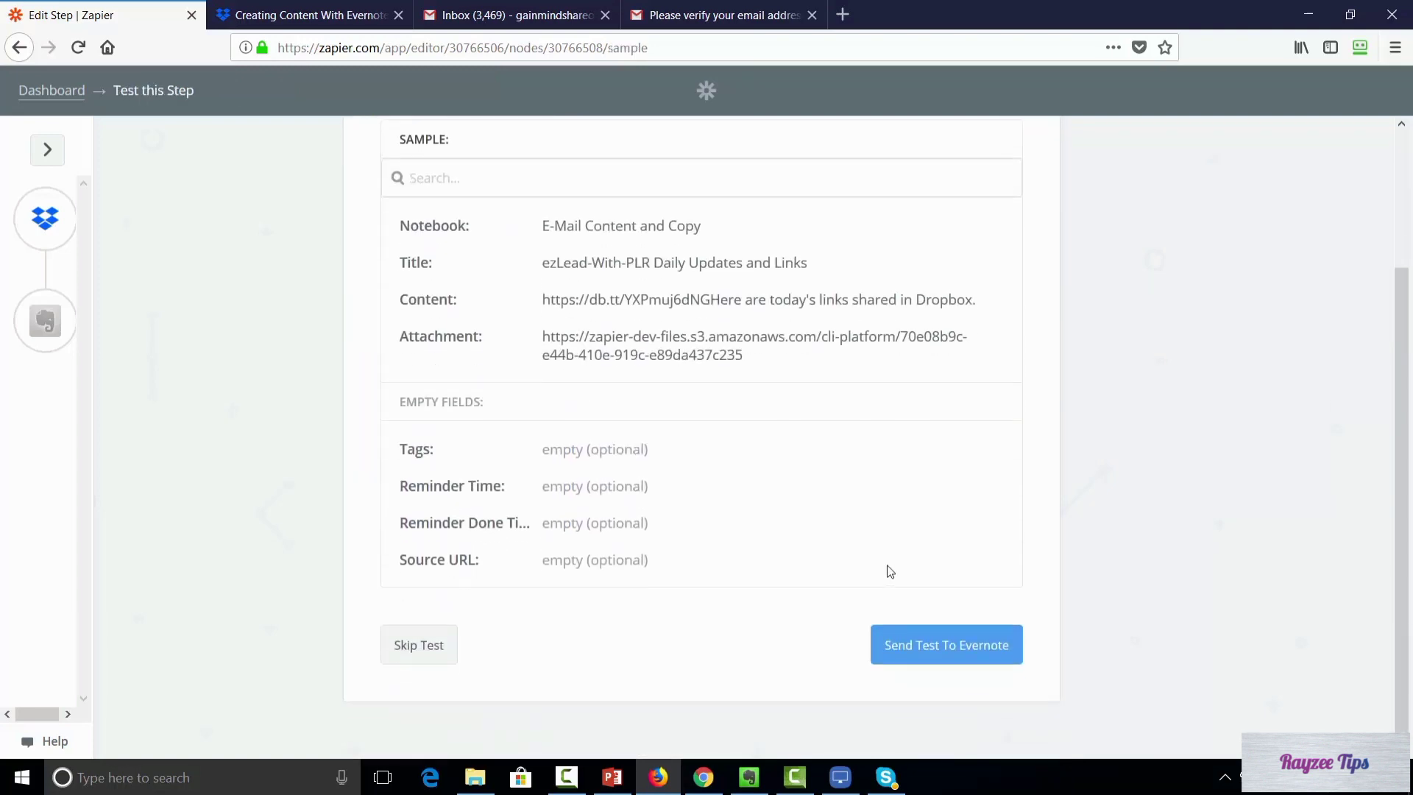
pyautogui.scroll(3, 832, 571)
pyautogui.scroll(-3, 834, 570)
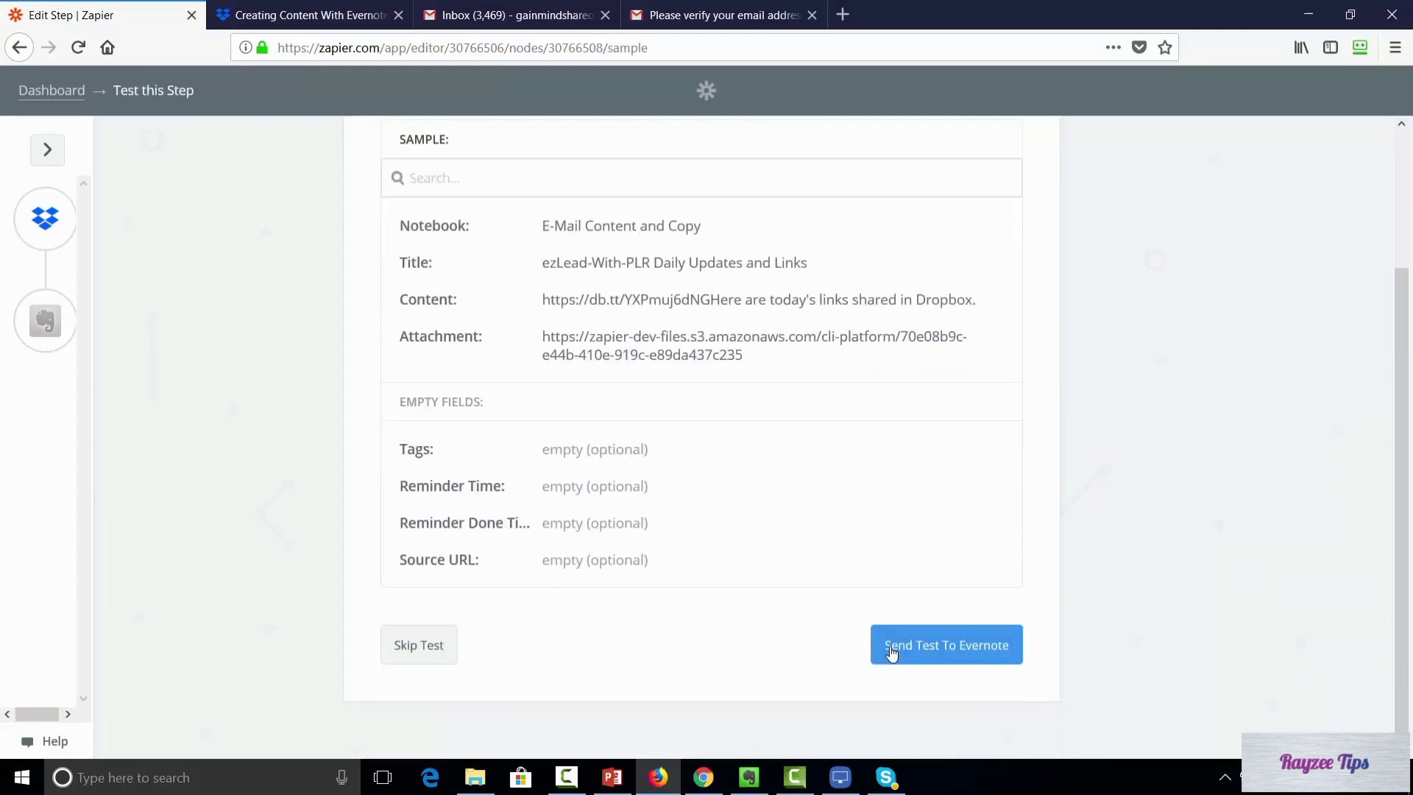
pyautogui.click(927, 647)
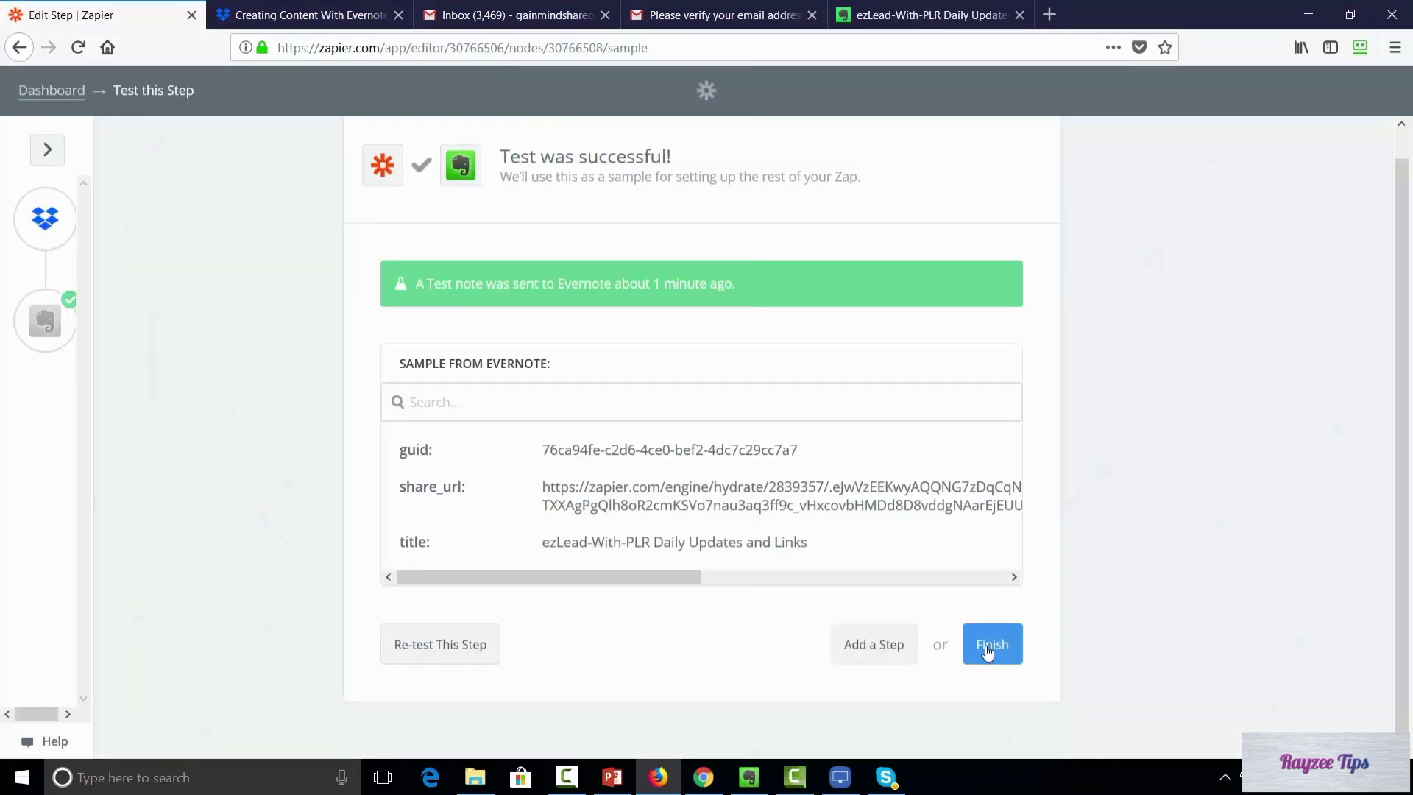
pyautogui.click(990, 648)
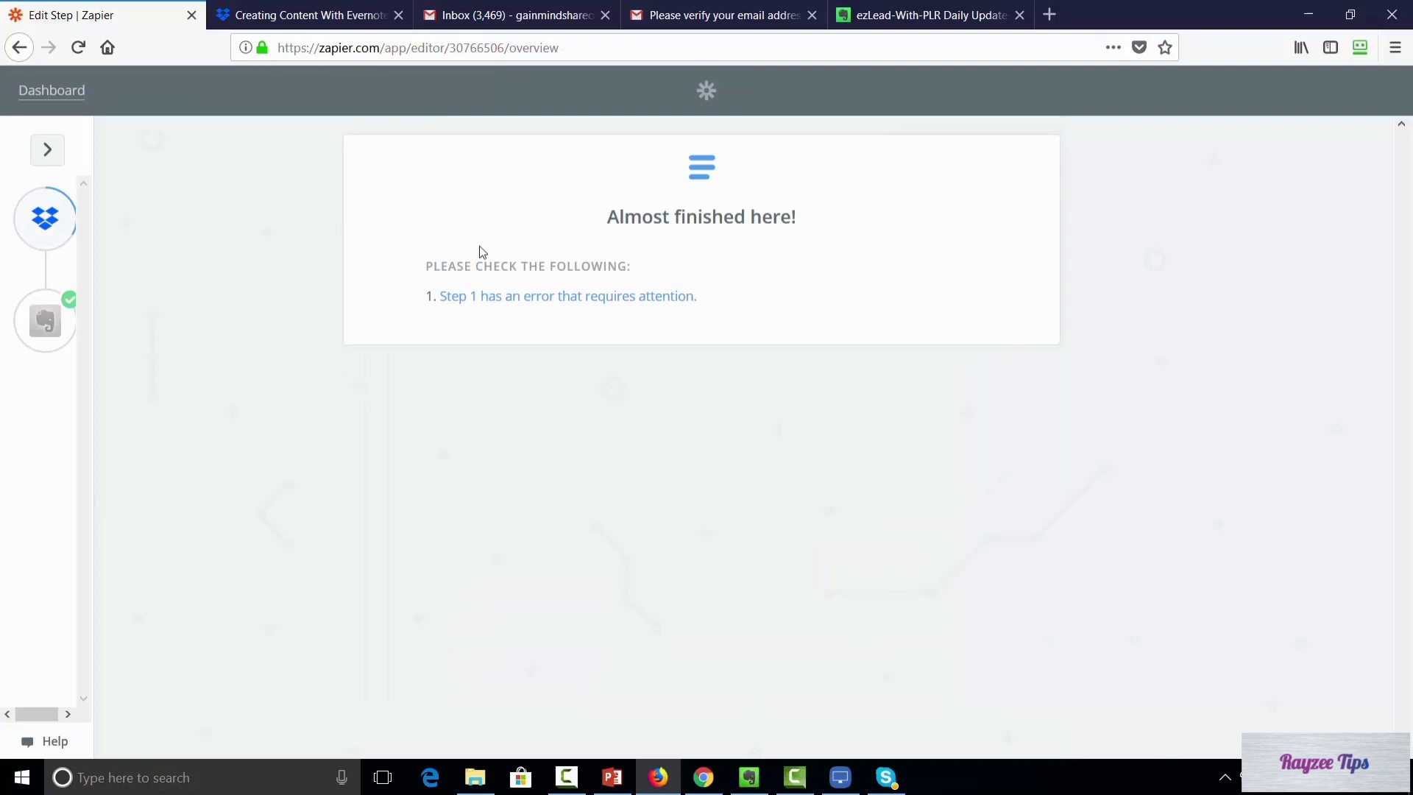